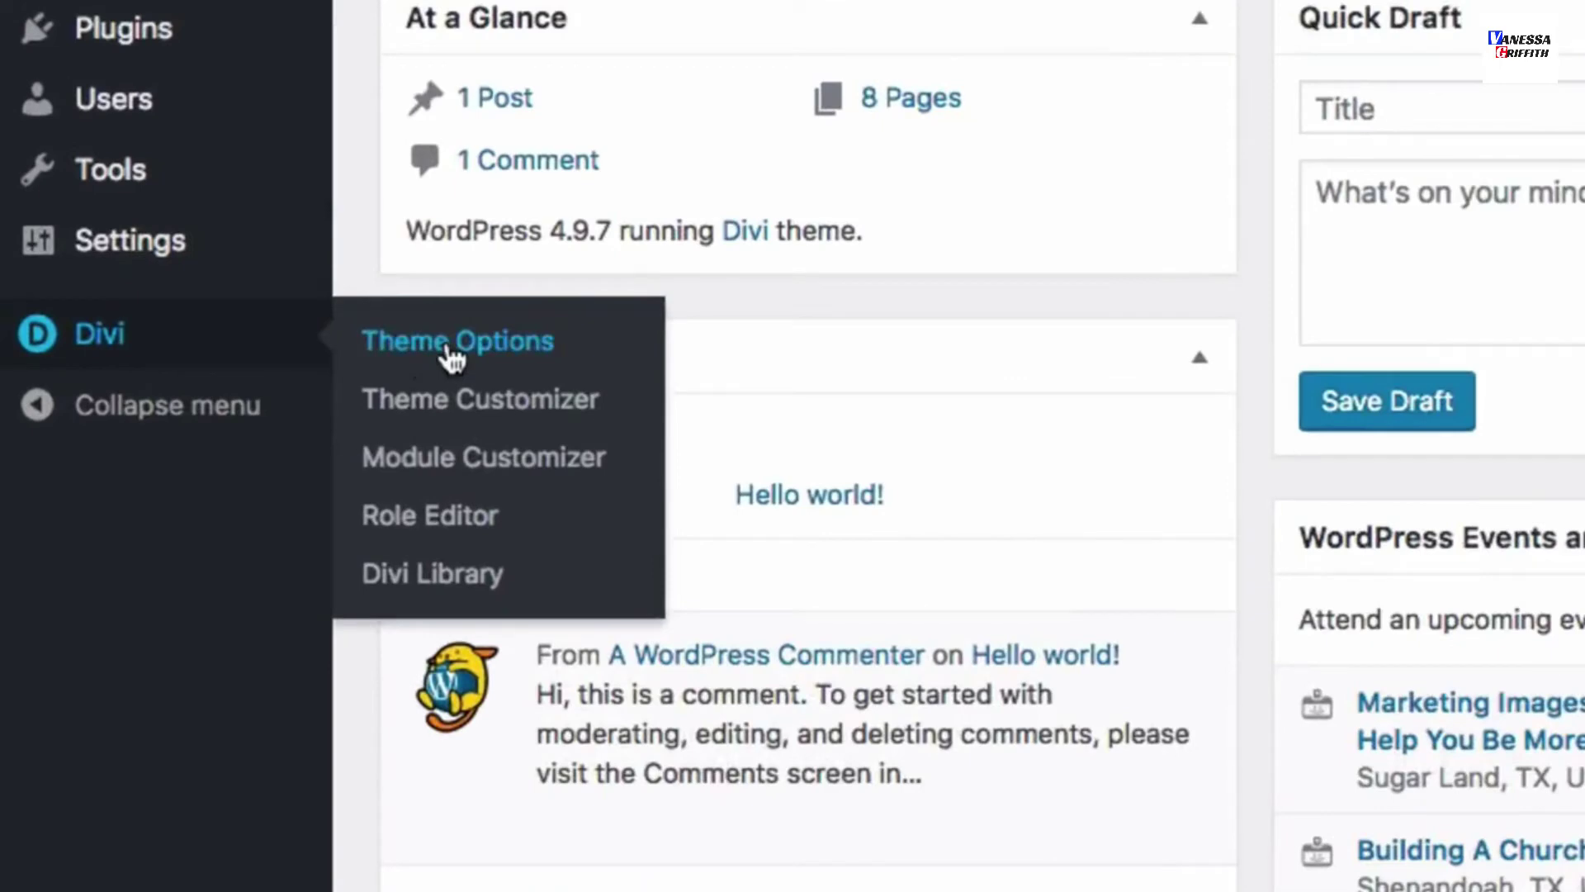
Step: Verify the Username and API Key stored on the Divi Theme Options Updates tab
{"action": "left_click", "coordinate": [450, 357]}
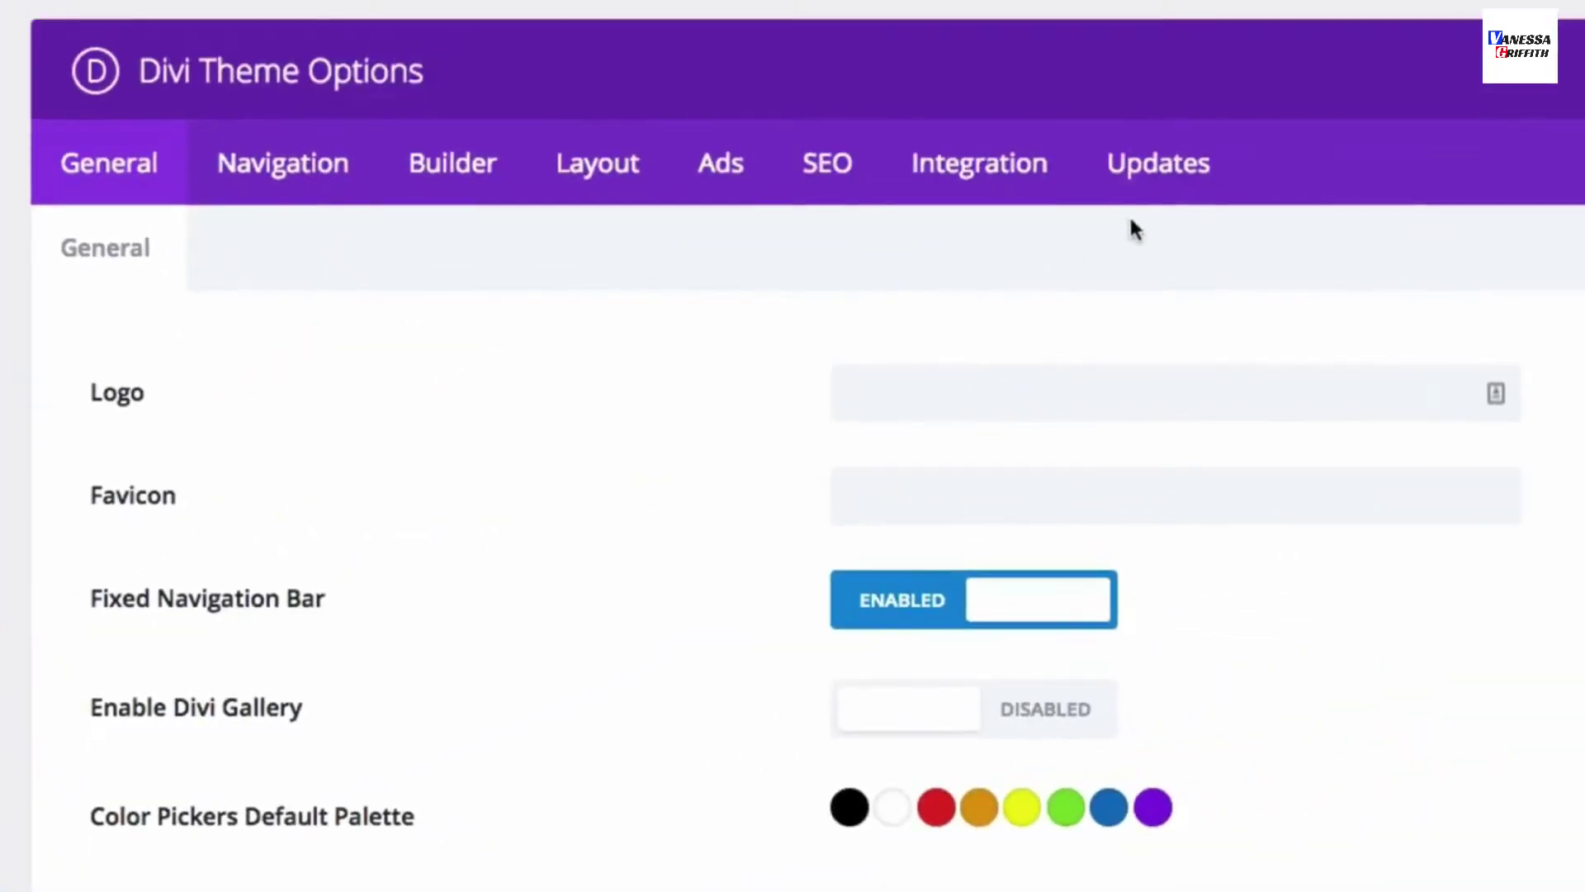
{"action": "left_click", "coordinate": [1162, 189]}
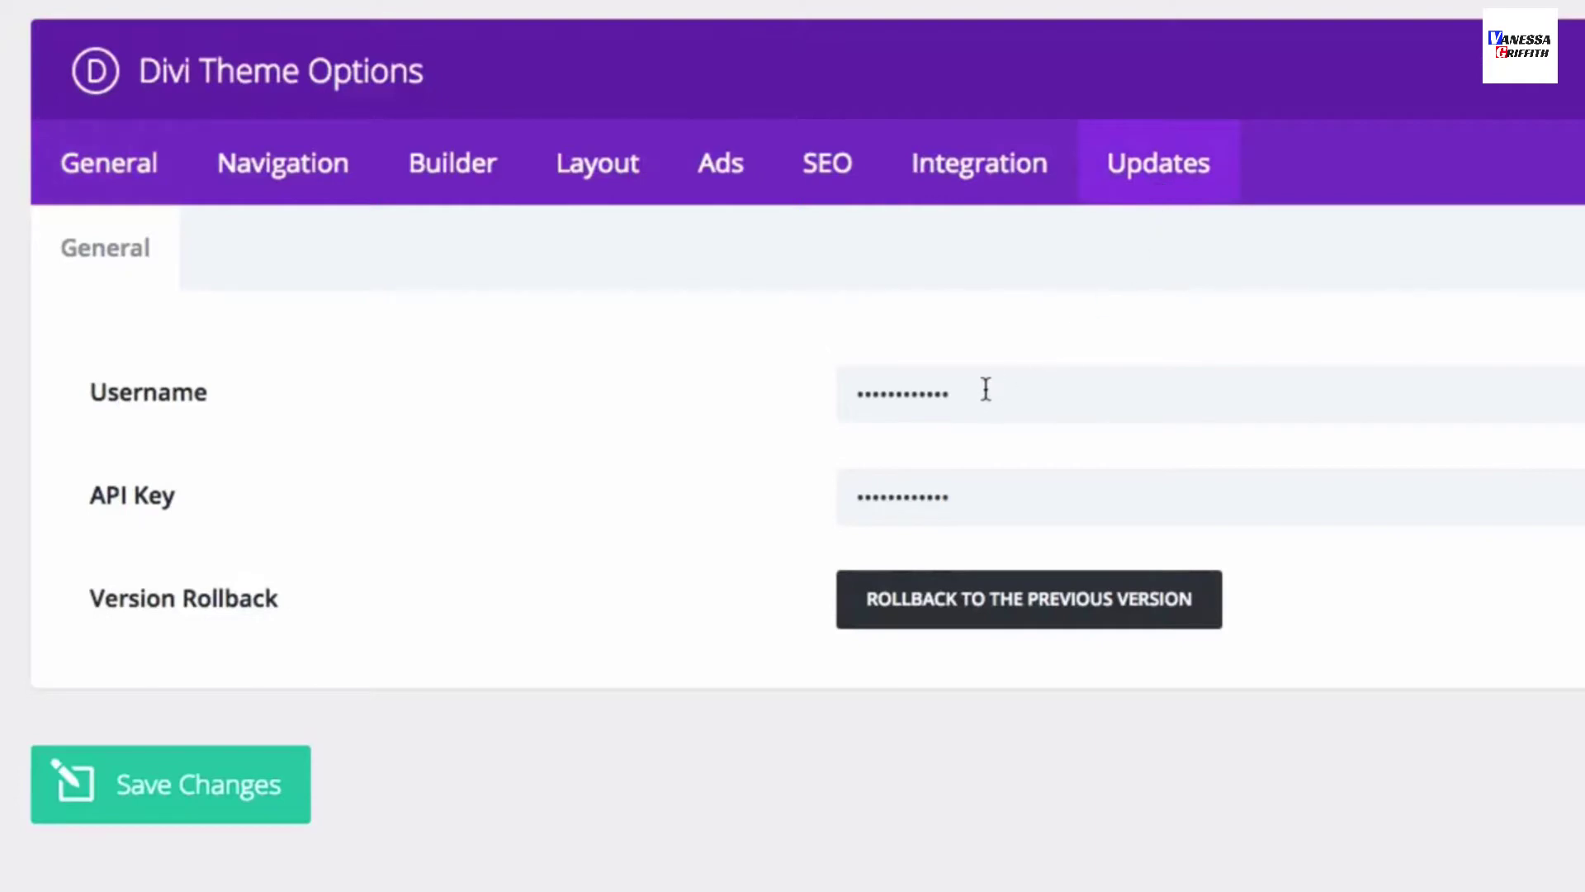
{"action": "left_click_drag", "start_coordinate": [987, 390], "coordinate": [855, 394]}
{"action": "left_click_drag", "start_coordinate": [976, 498], "coordinate": [859, 502]}
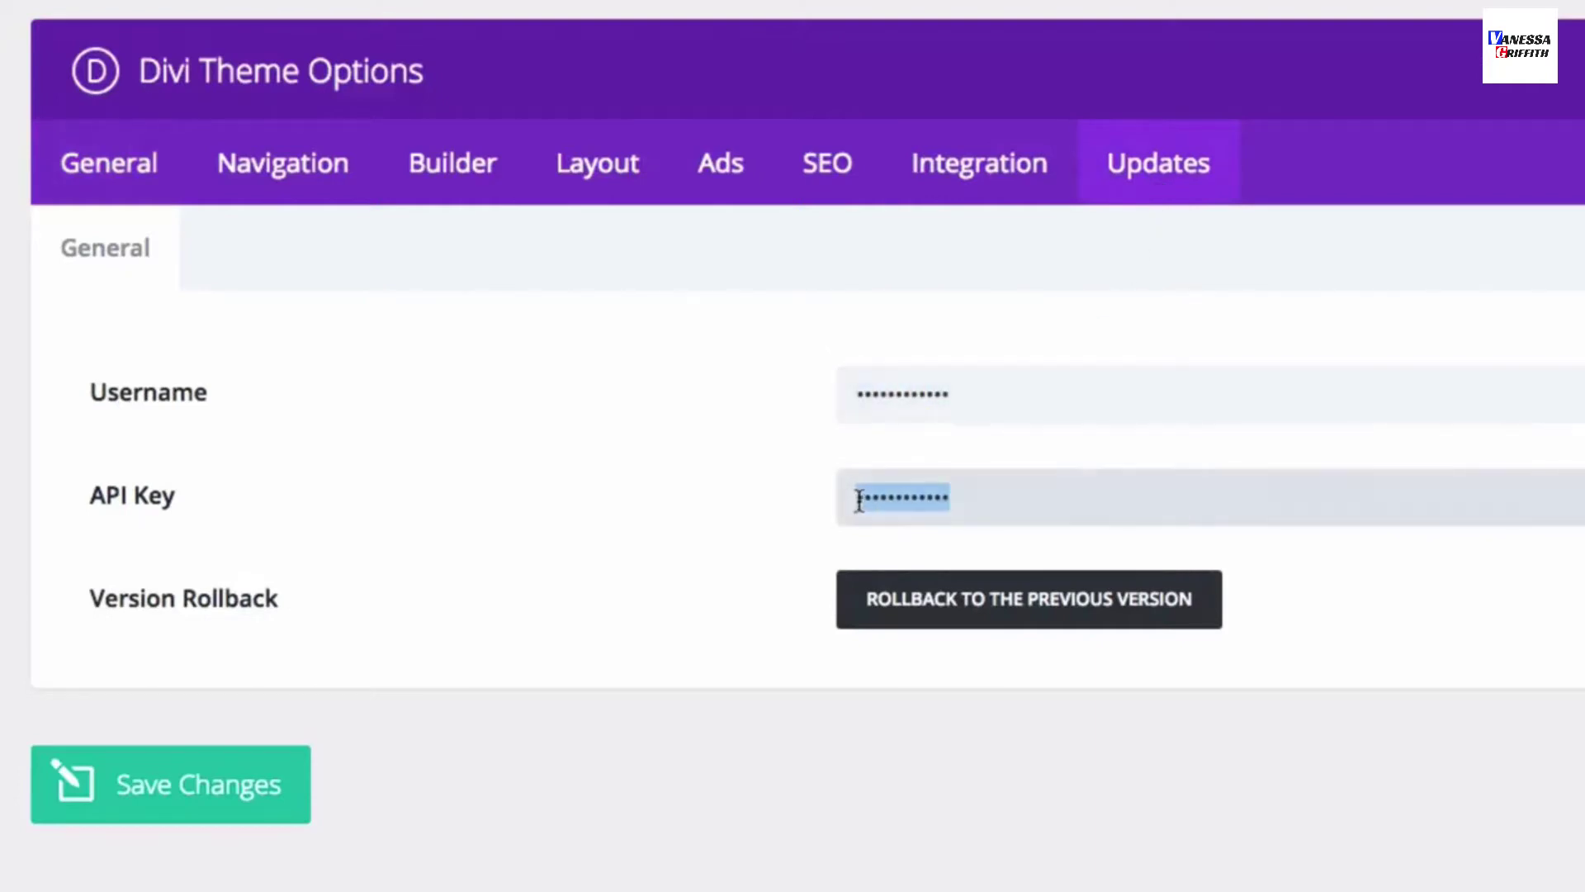
{"action": "left_click", "coordinate": [747, 509]}
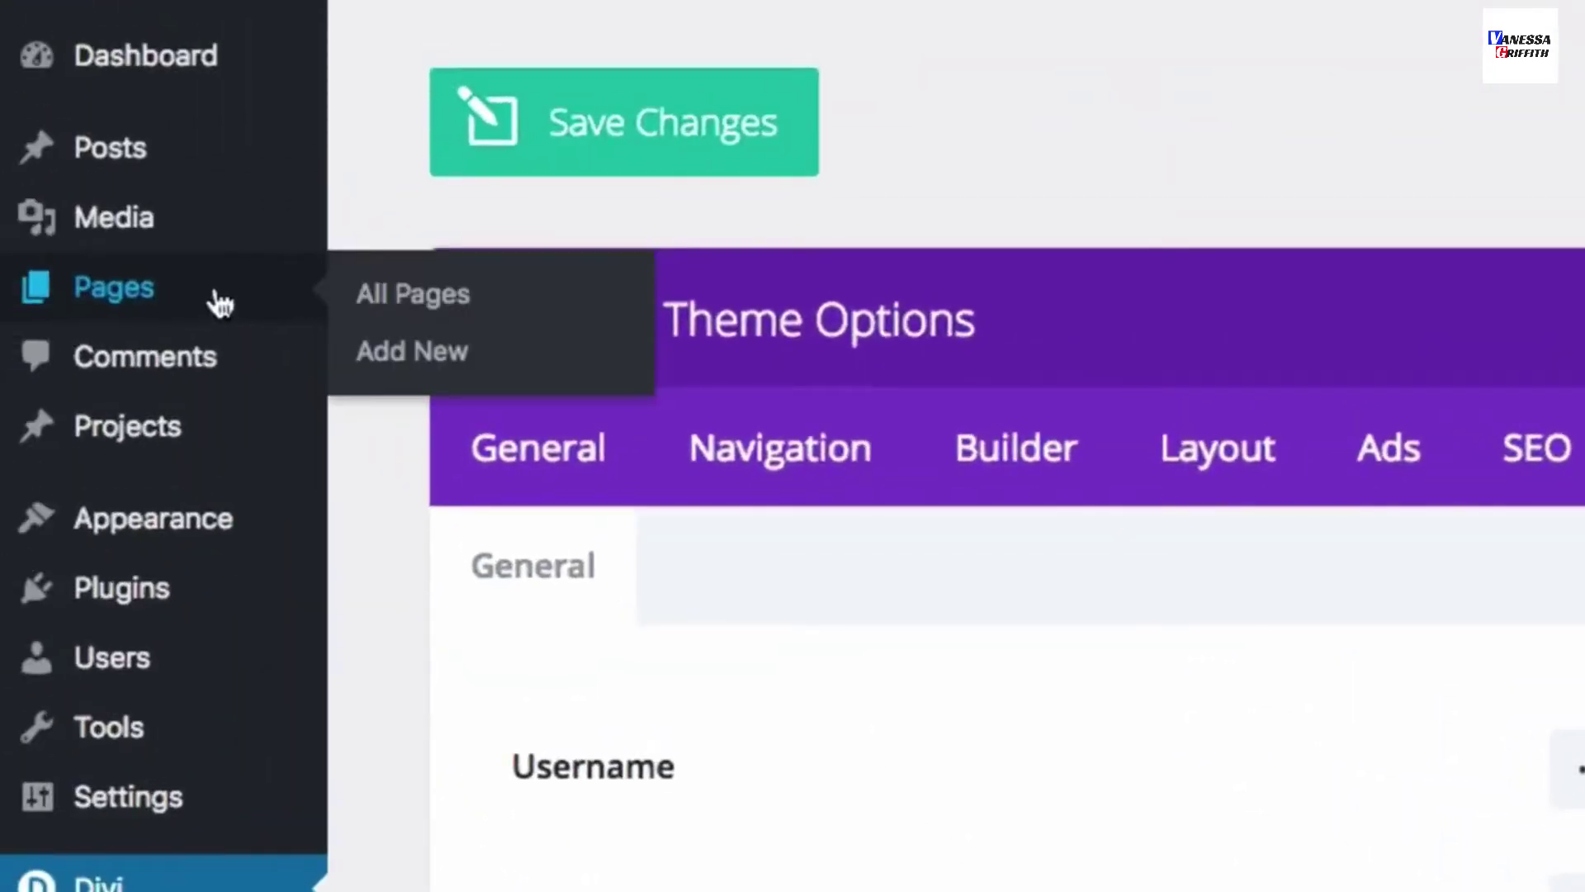
Step: Add a new page titled Home and switch it to the Divi Builder
{"action": "left_click", "coordinate": [435, 368]}
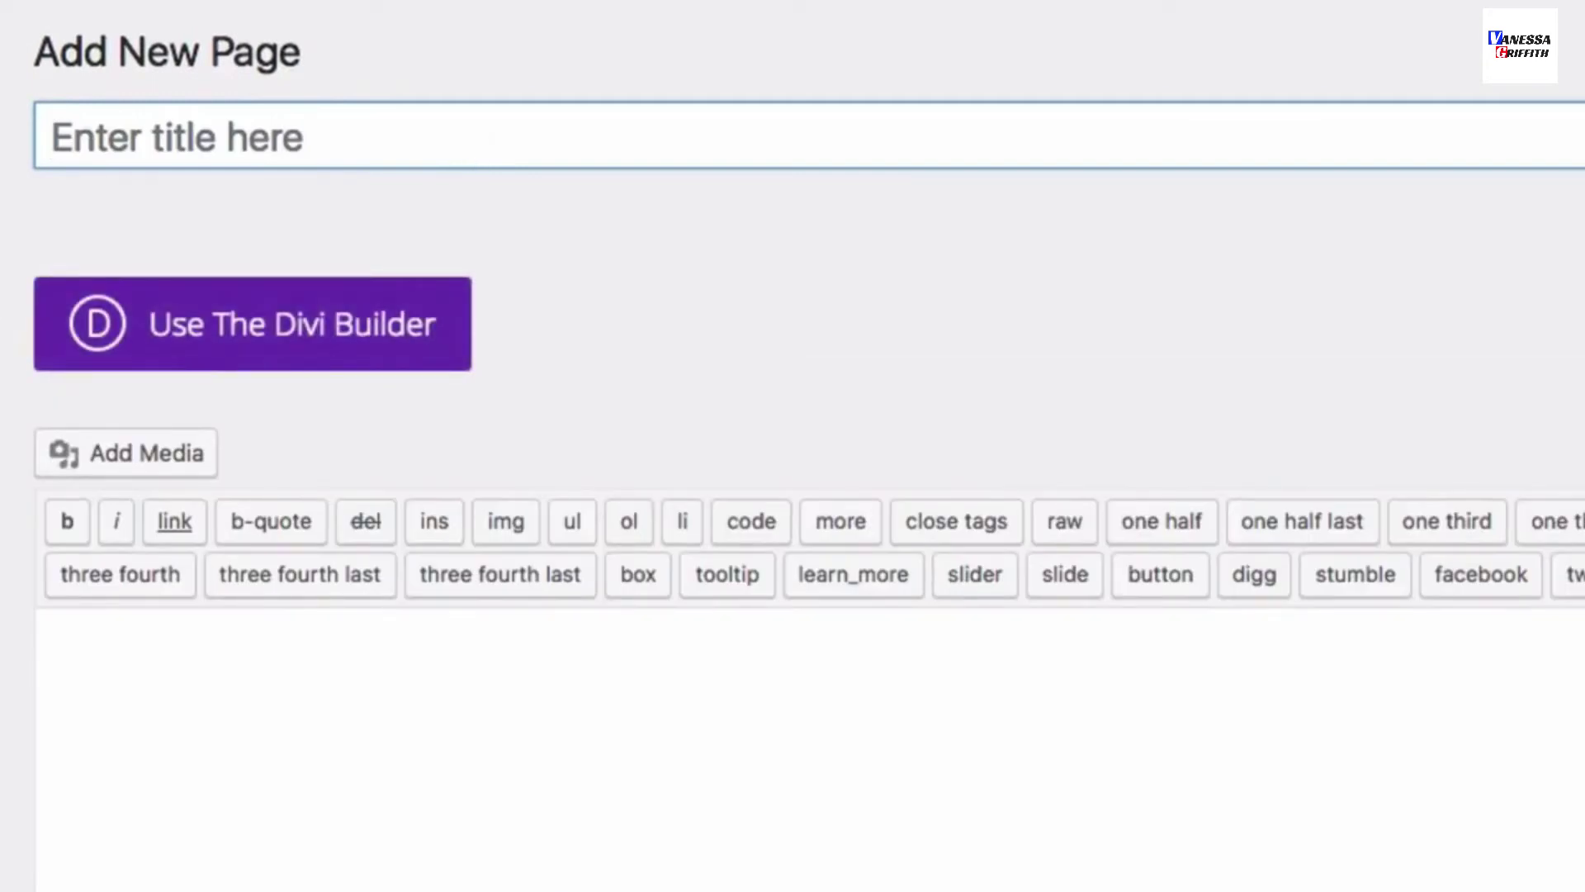
{"action": "type", "text": "Home"}
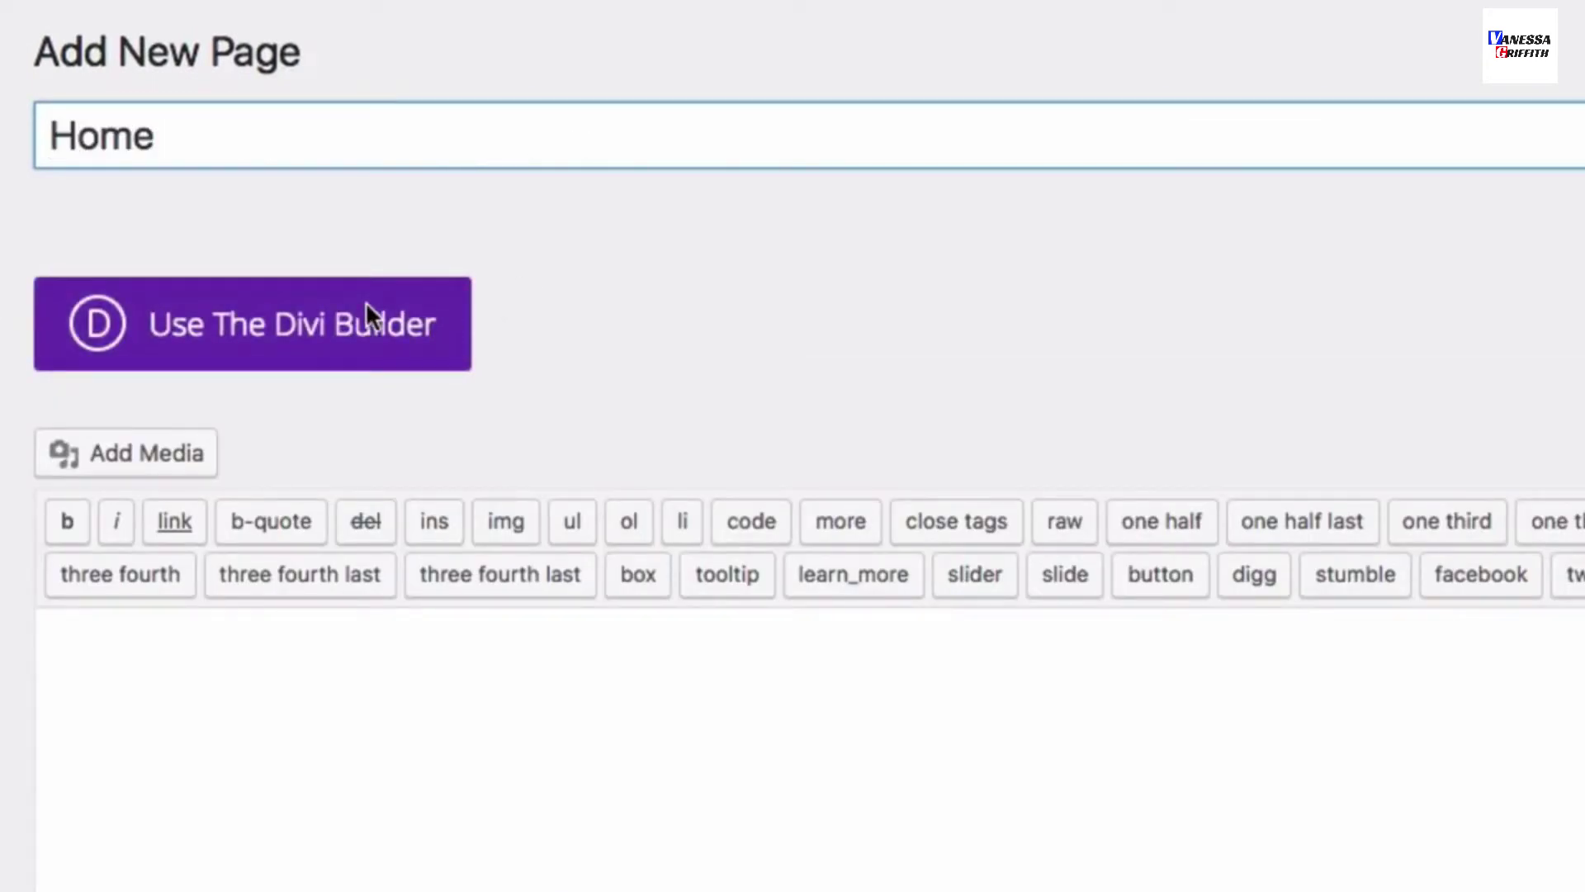
{"action": "left_click", "coordinate": [366, 301]}
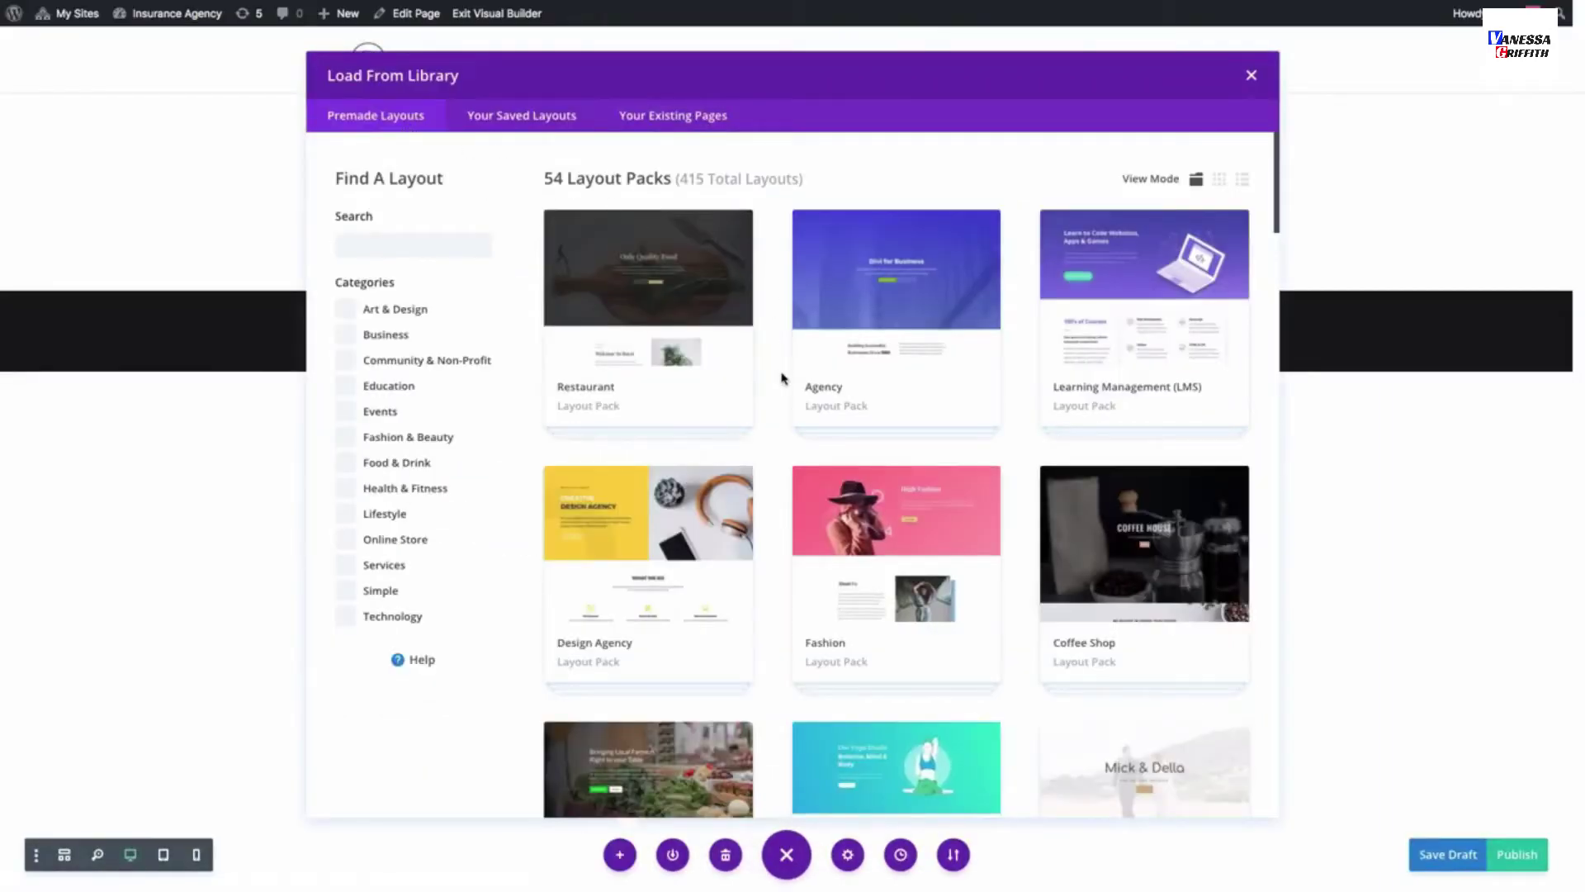
{"action": "scroll", "coordinate": [791, 381], "scroll_direction": "down", "scroll_amount": 15}
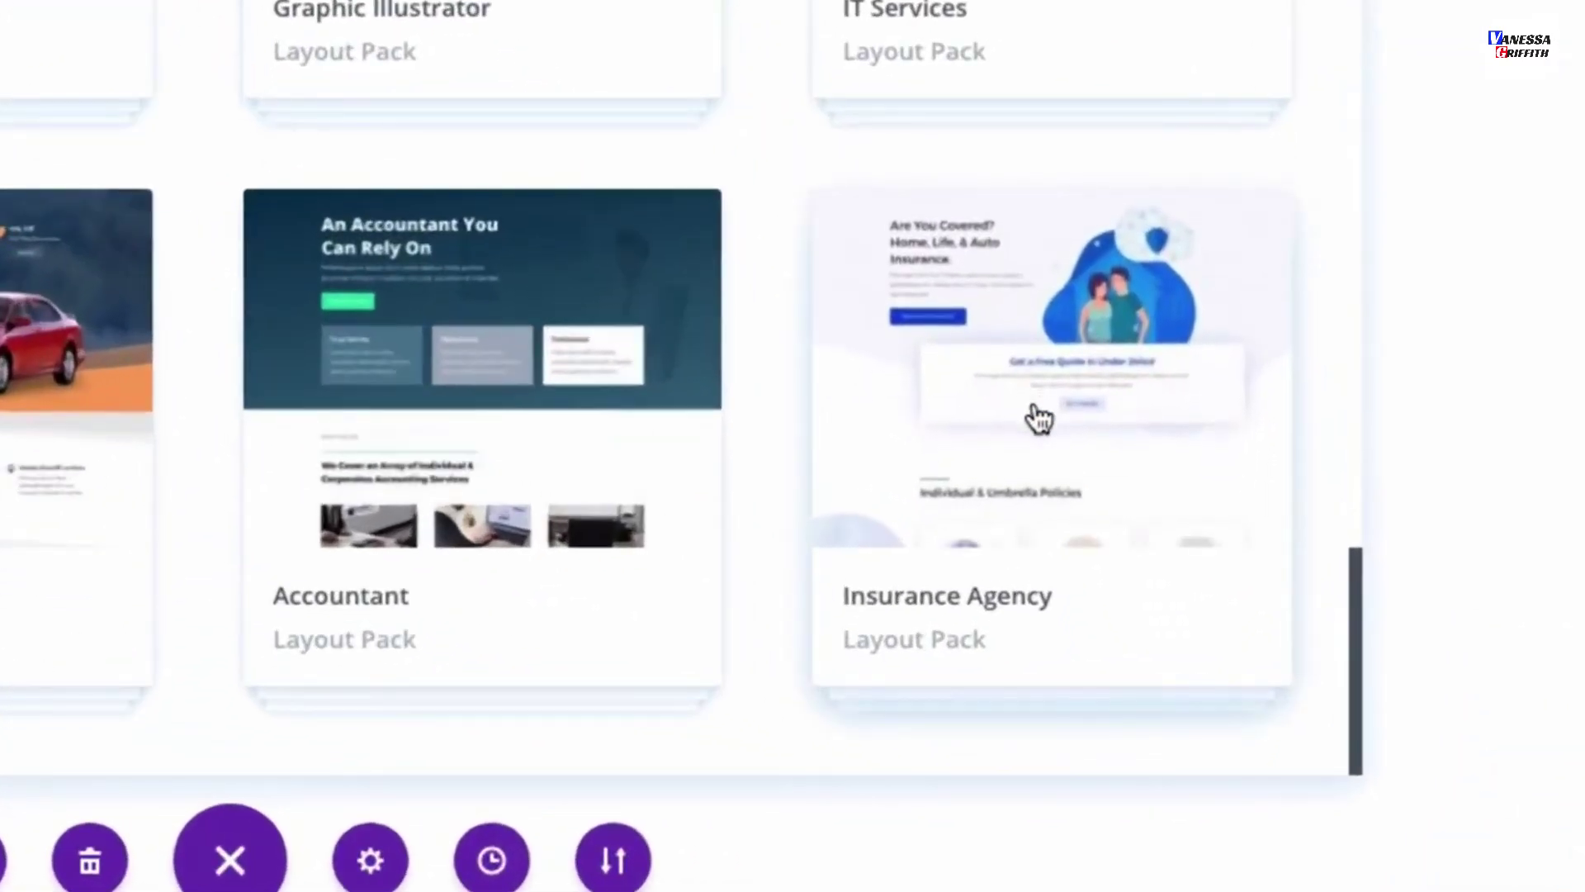
Step: Apply the Insurance Agency pack's Home layout to the page
{"action": "left_click", "coordinate": [1038, 421]}
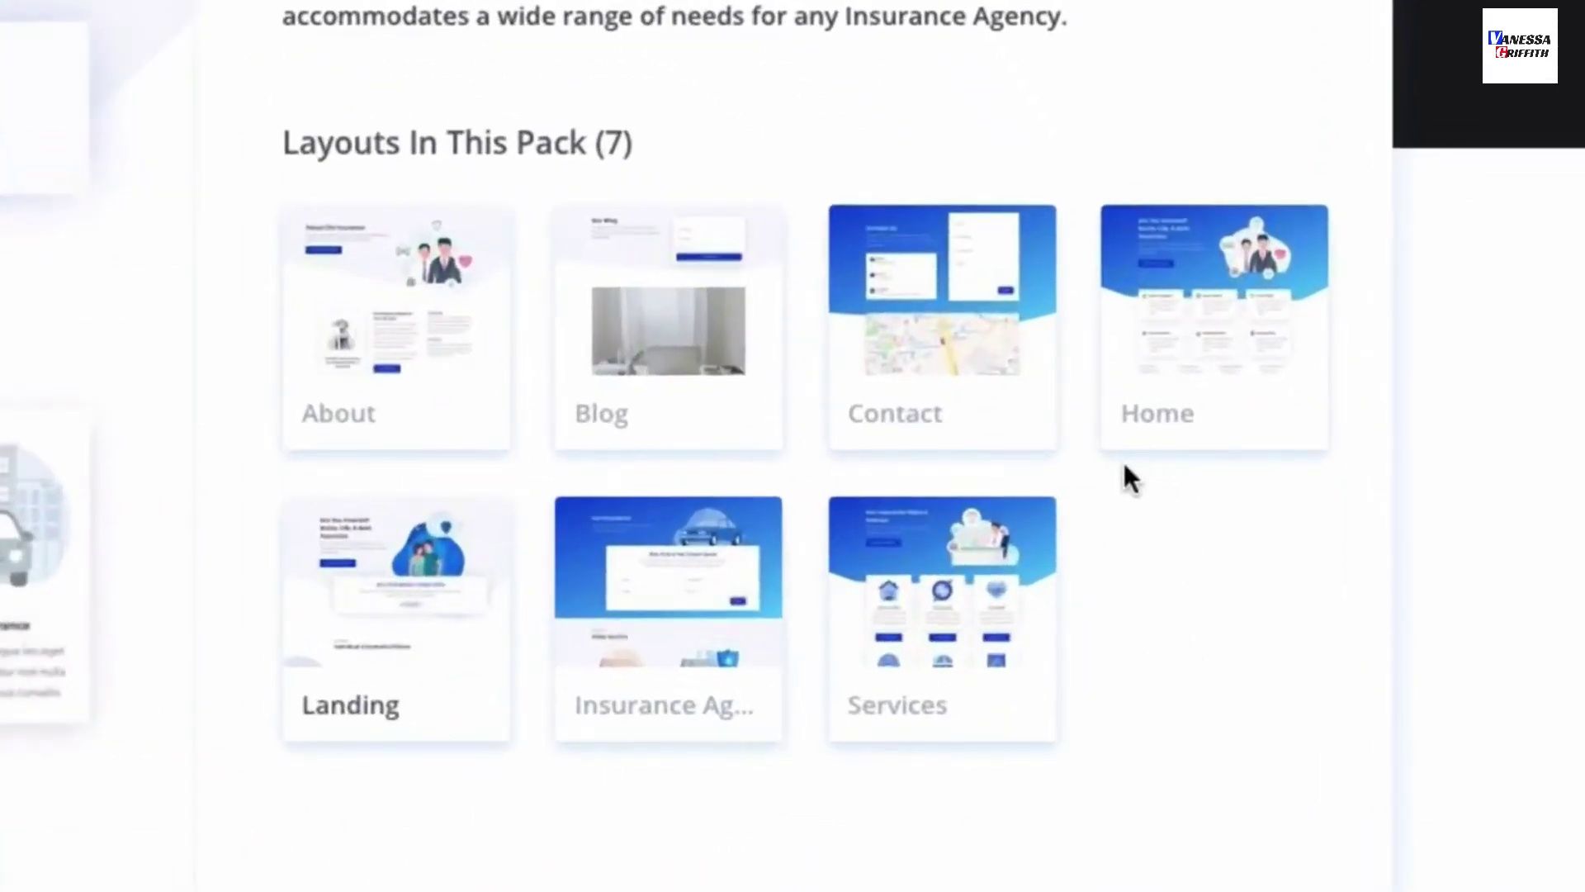
{"action": "left_click", "coordinate": [1225, 397]}
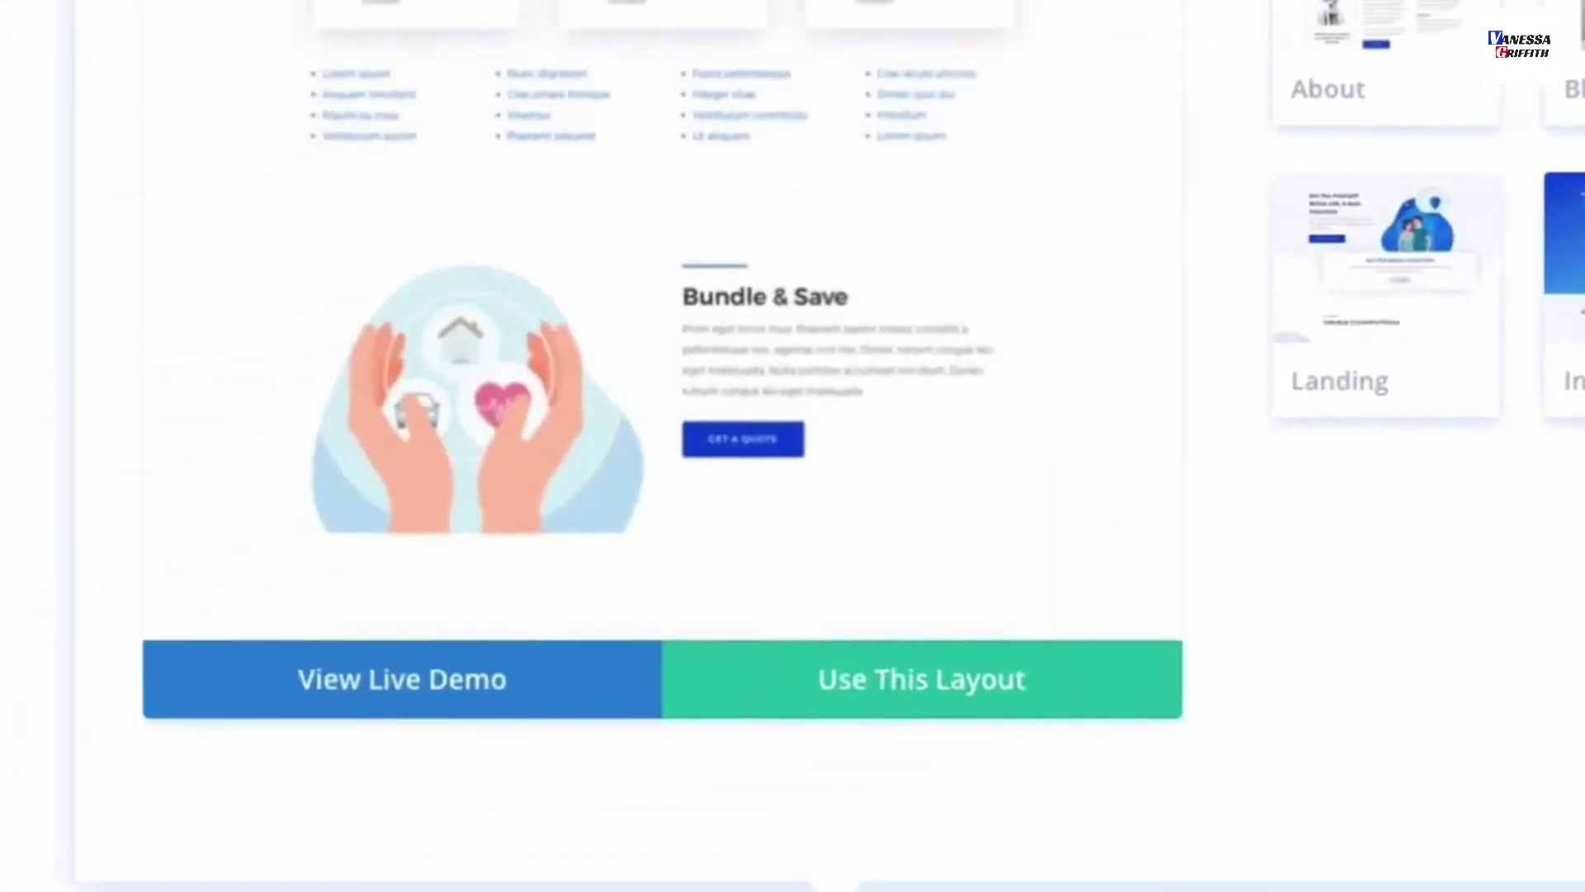
{"action": "left_click", "coordinate": [997, 696]}
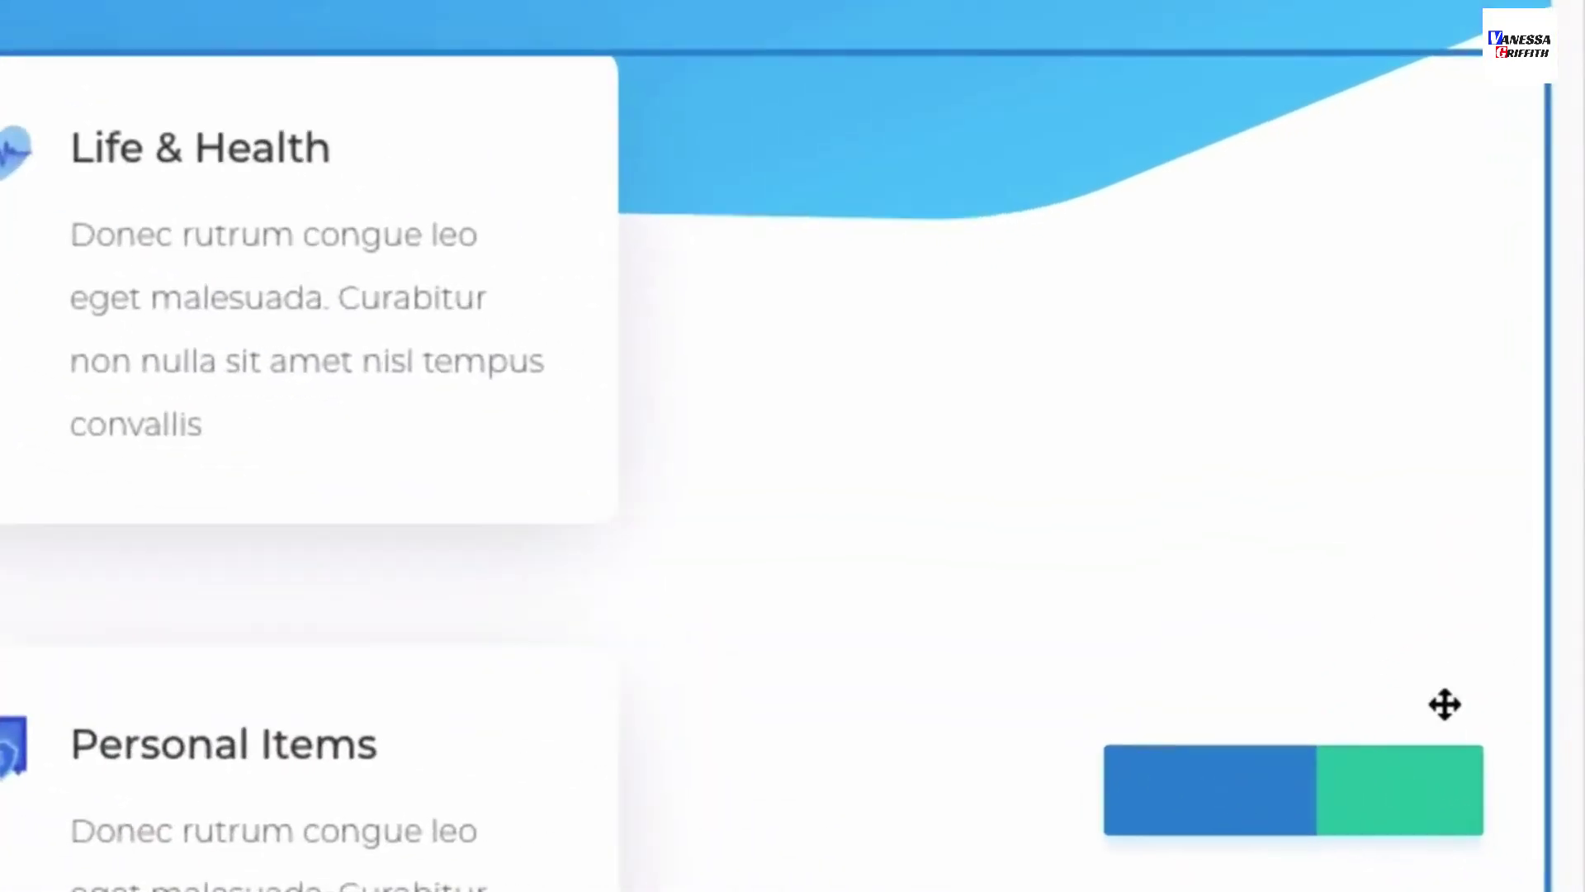
Step: Publish the Home page from the Divi builder
{"action": "left_click", "coordinate": [1499, 851]}
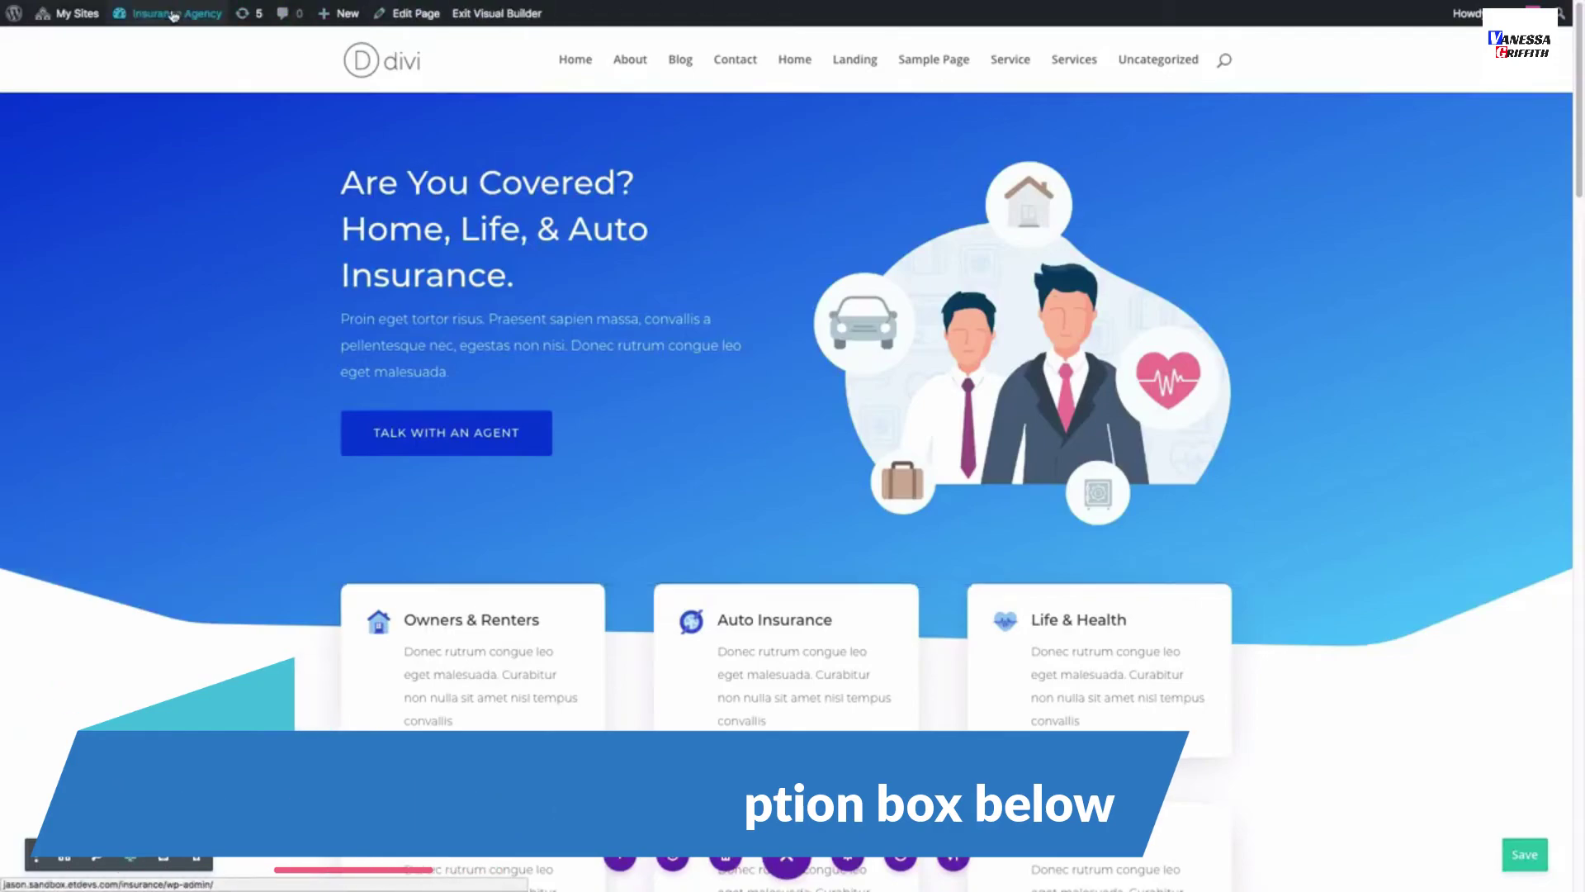
Step: Create a new menu named 'main menu' in Appearance > Menus
{"action": "left_click", "coordinate": [162, 39]}
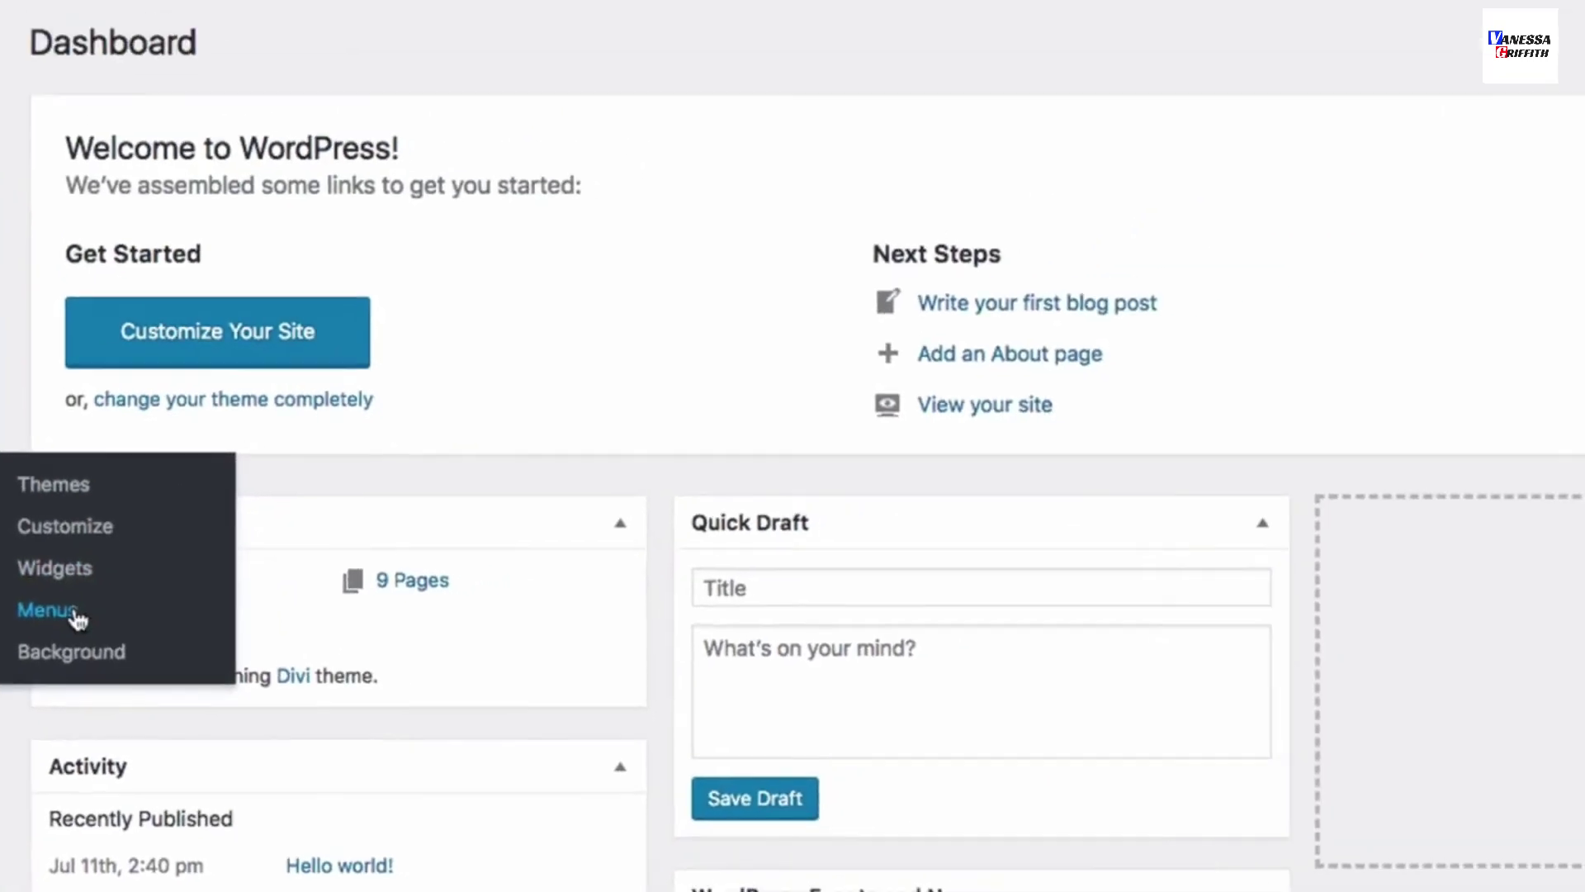
{"action": "left_click", "coordinate": [421, 489]}
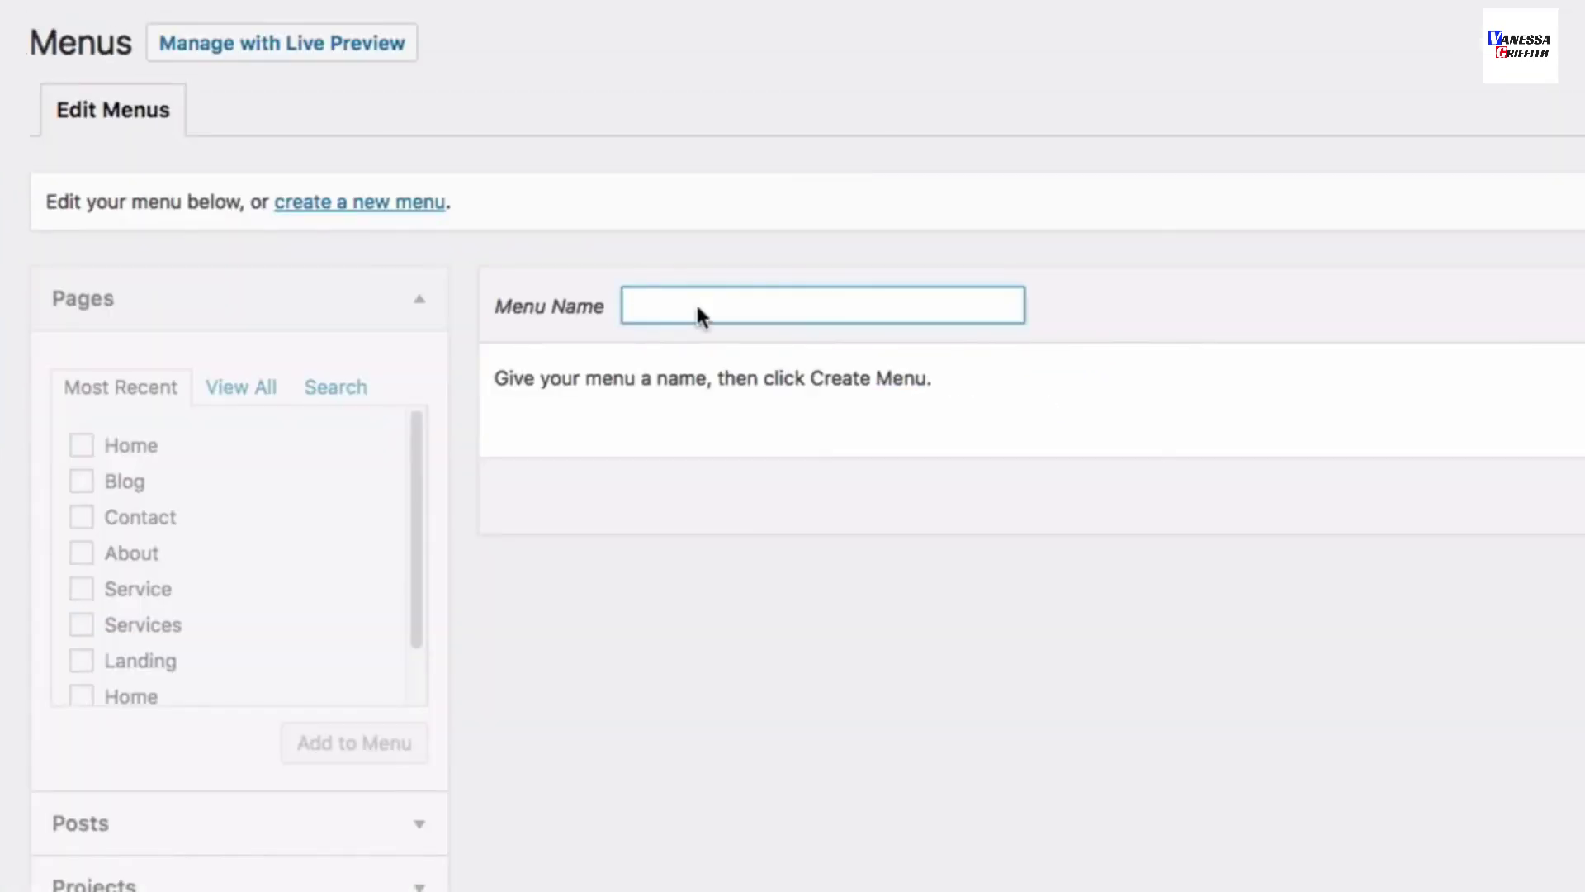
{"action": "type", "text": "main menu"}
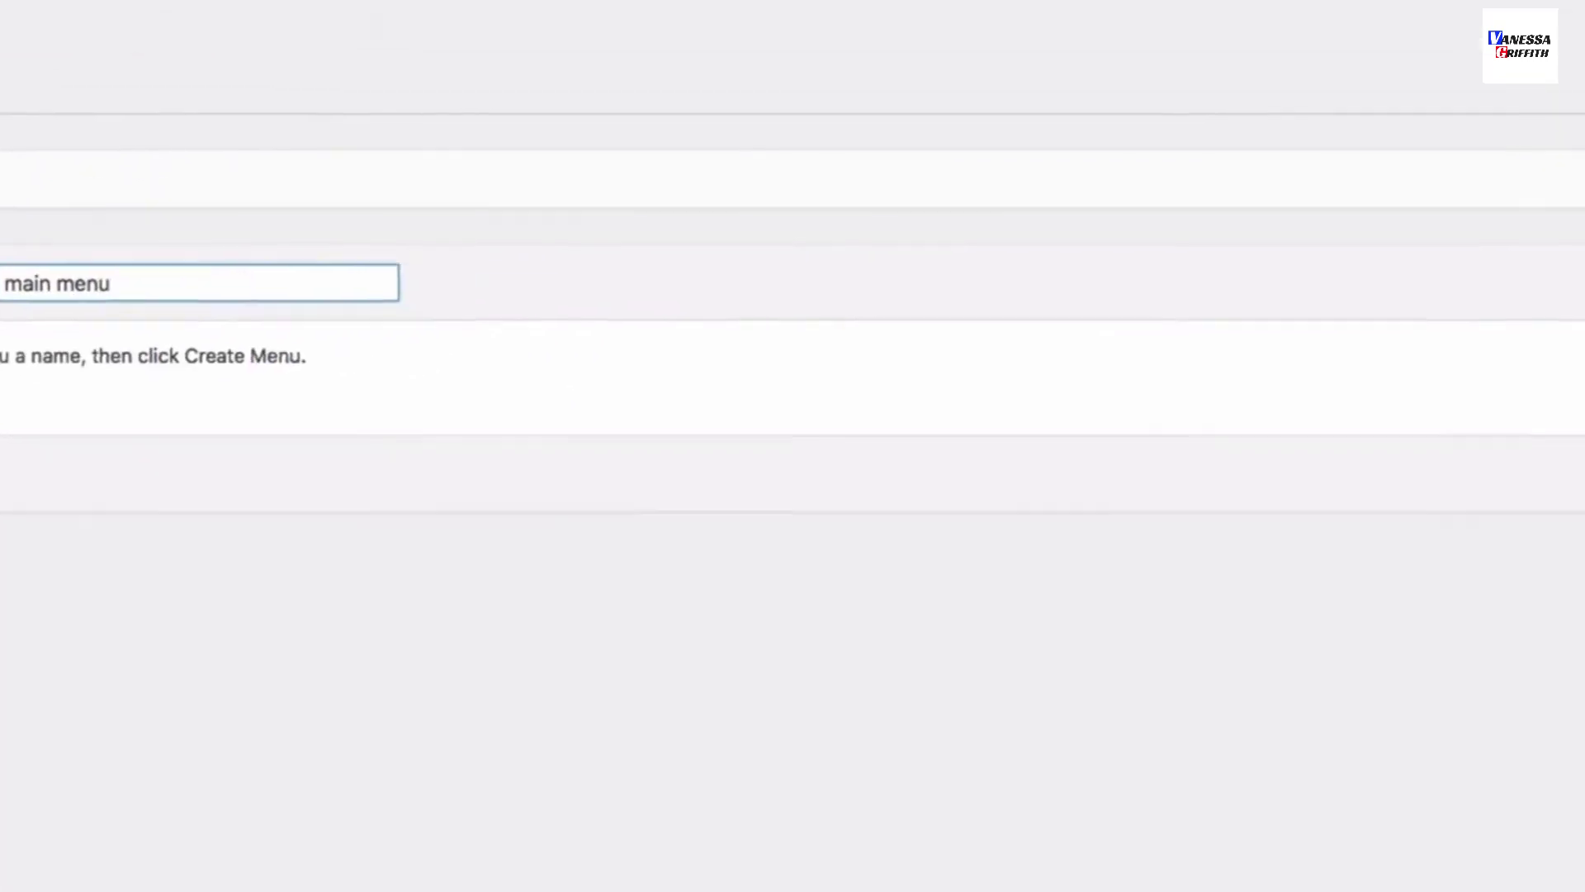
{"action": "left_click", "coordinate": [1413, 281]}
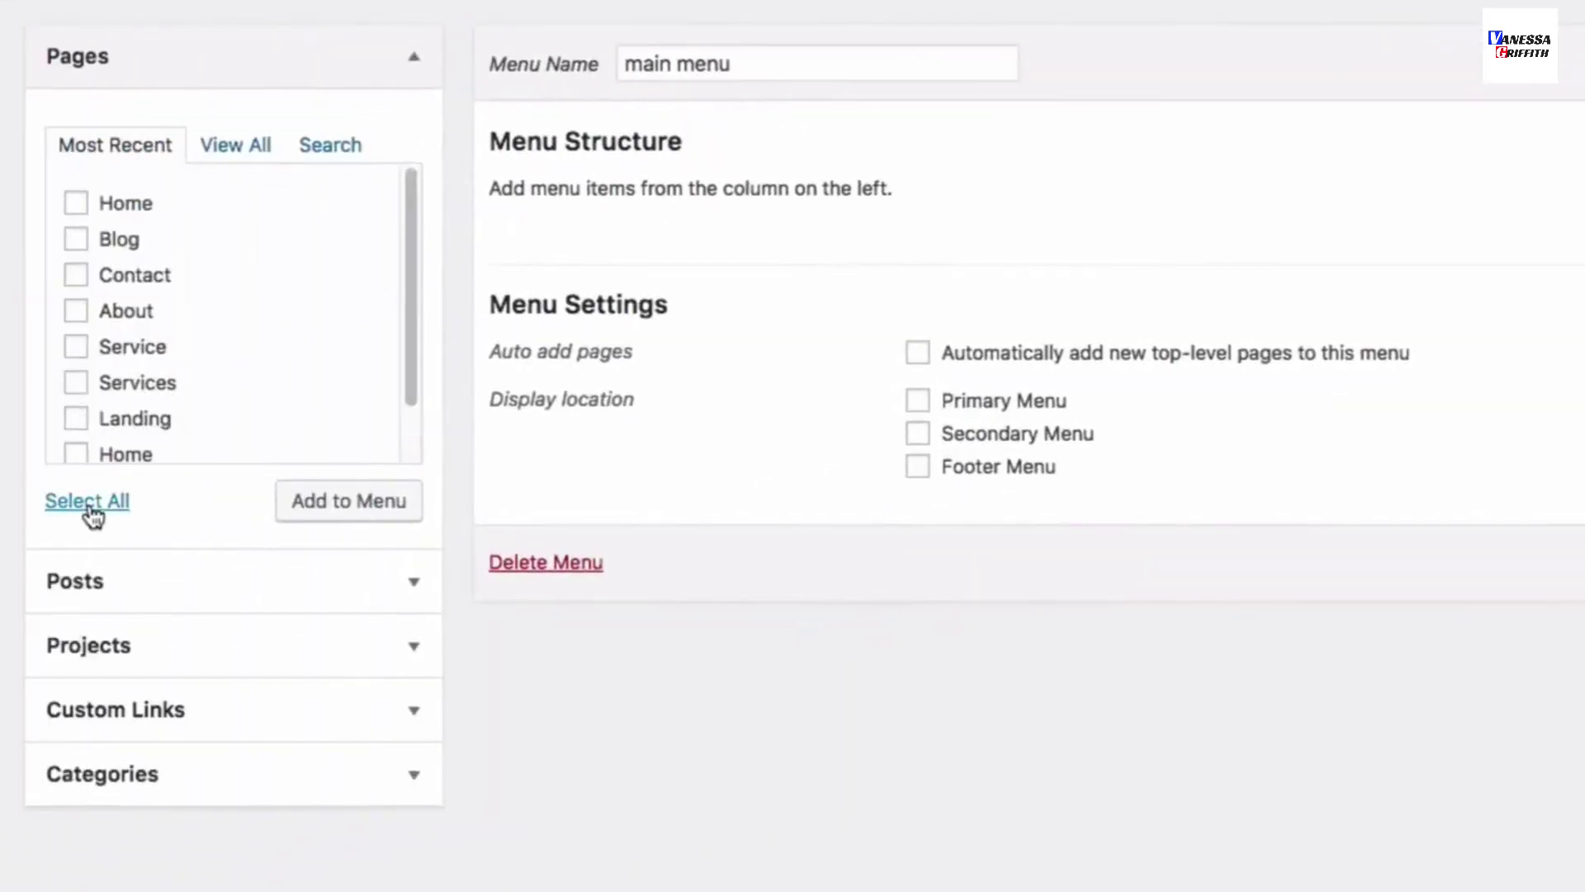
Step: Add all site pages to main menu, assign it to Primary Menu, and save
{"action": "left_click", "coordinate": [85, 503]}
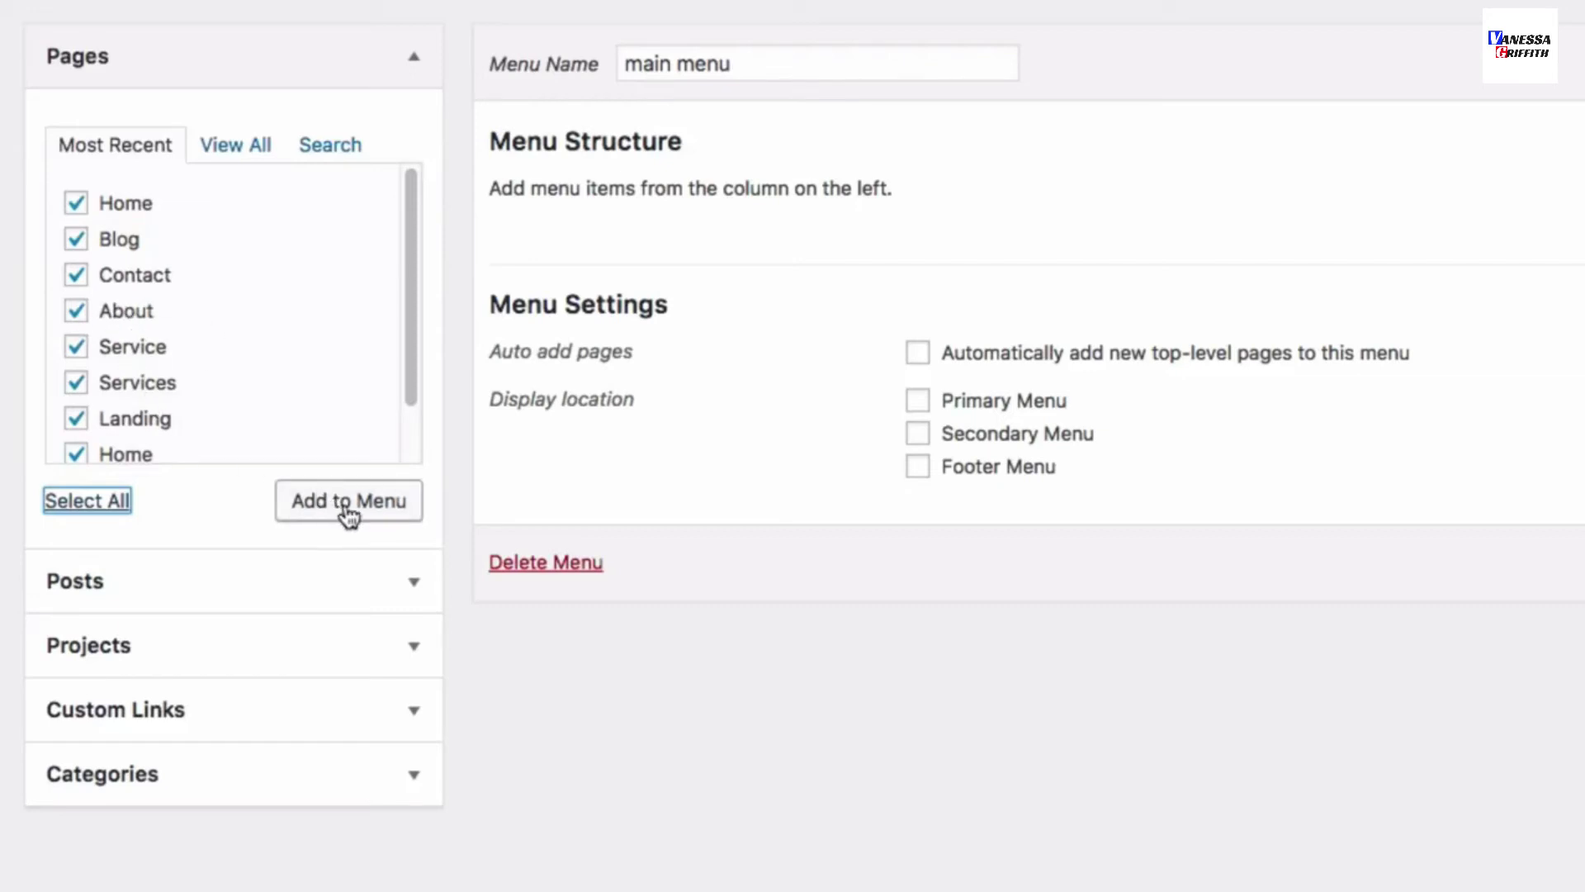
{"action": "left_click", "coordinate": [346, 516]}
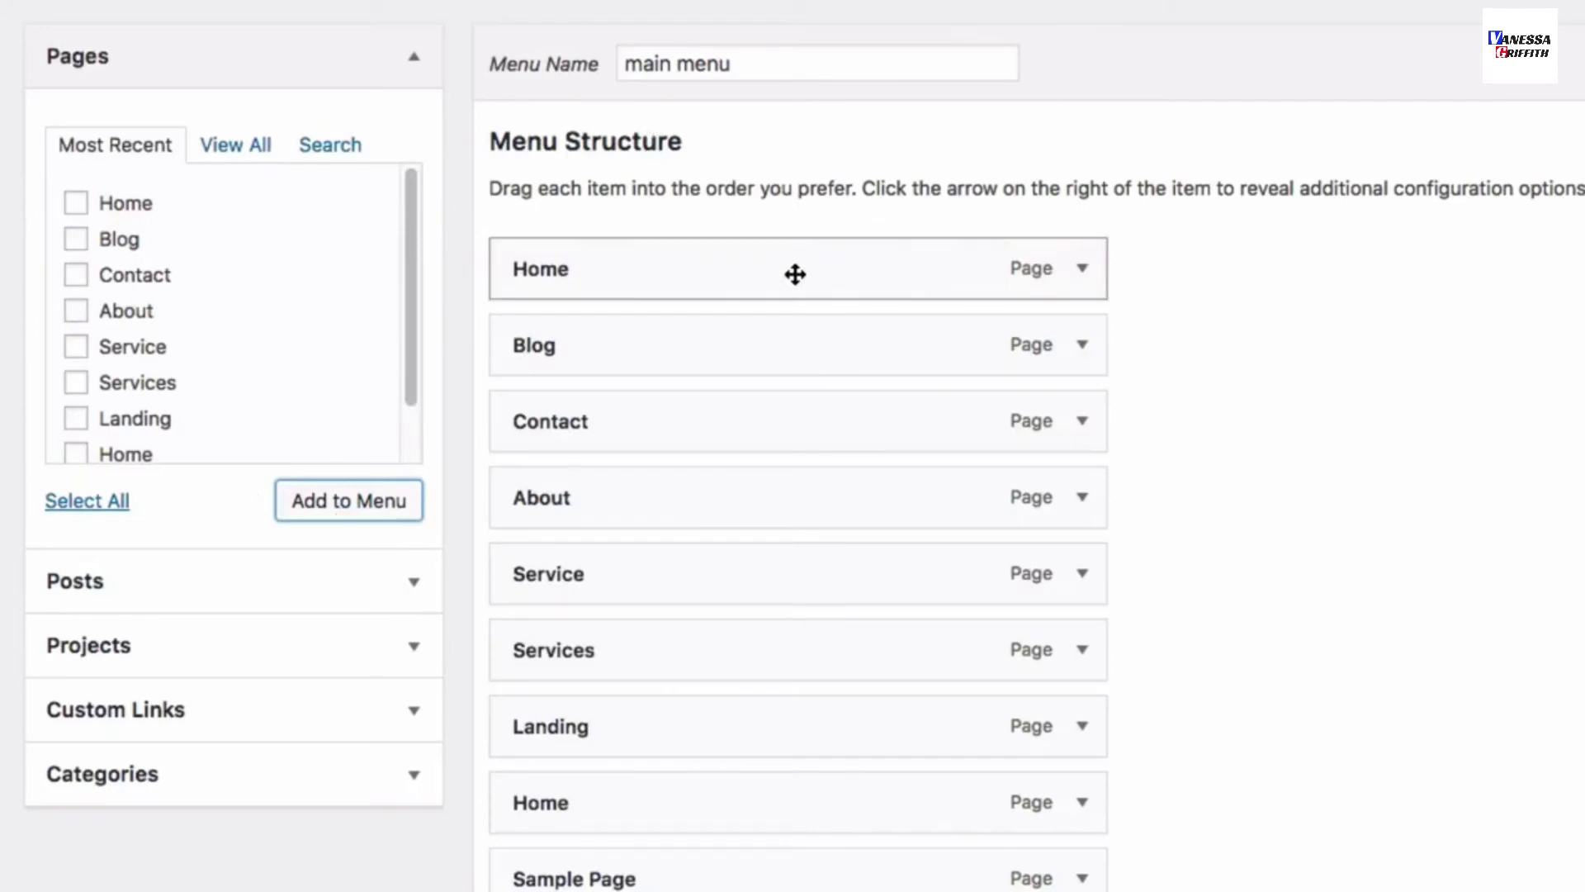
{"action": "mouse_move", "coordinate": [795, 273]}
{"action": "left_mouse_down"}
{"action": "mouse_move", "coordinate": [800, 357]}
{"action": "mouse_move", "coordinate": [796, 276]}
{"action": "left_mouse_up"}
{"action": "scroll", "coordinate": [1303, 266], "scroll_direction": "down", "scroll_amount": 5}
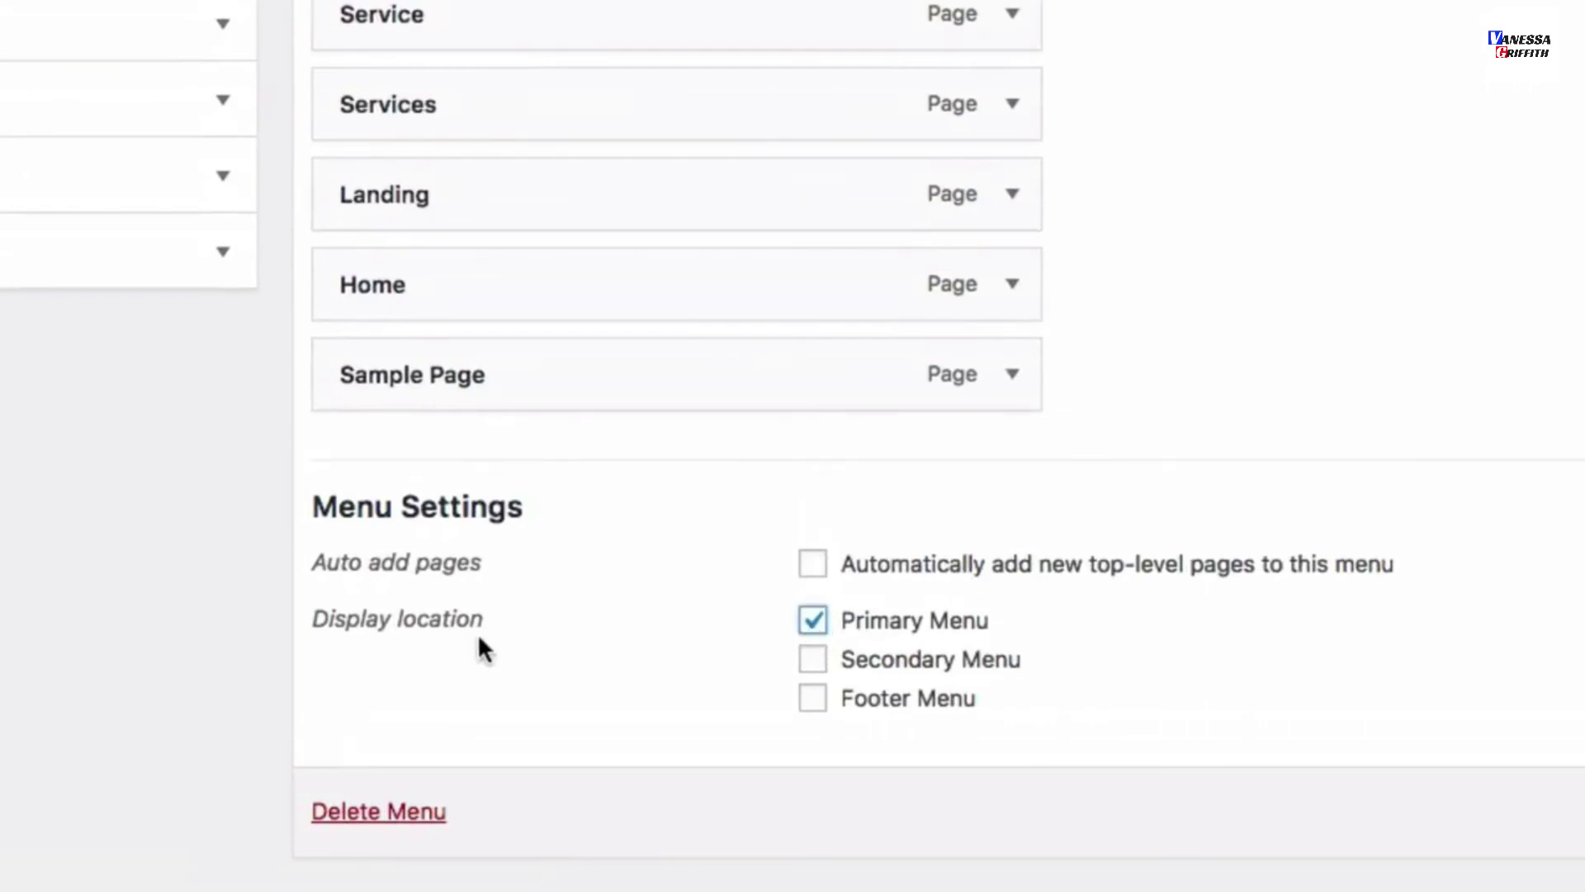
{"action": "left_click", "coordinate": [1436, 818]}
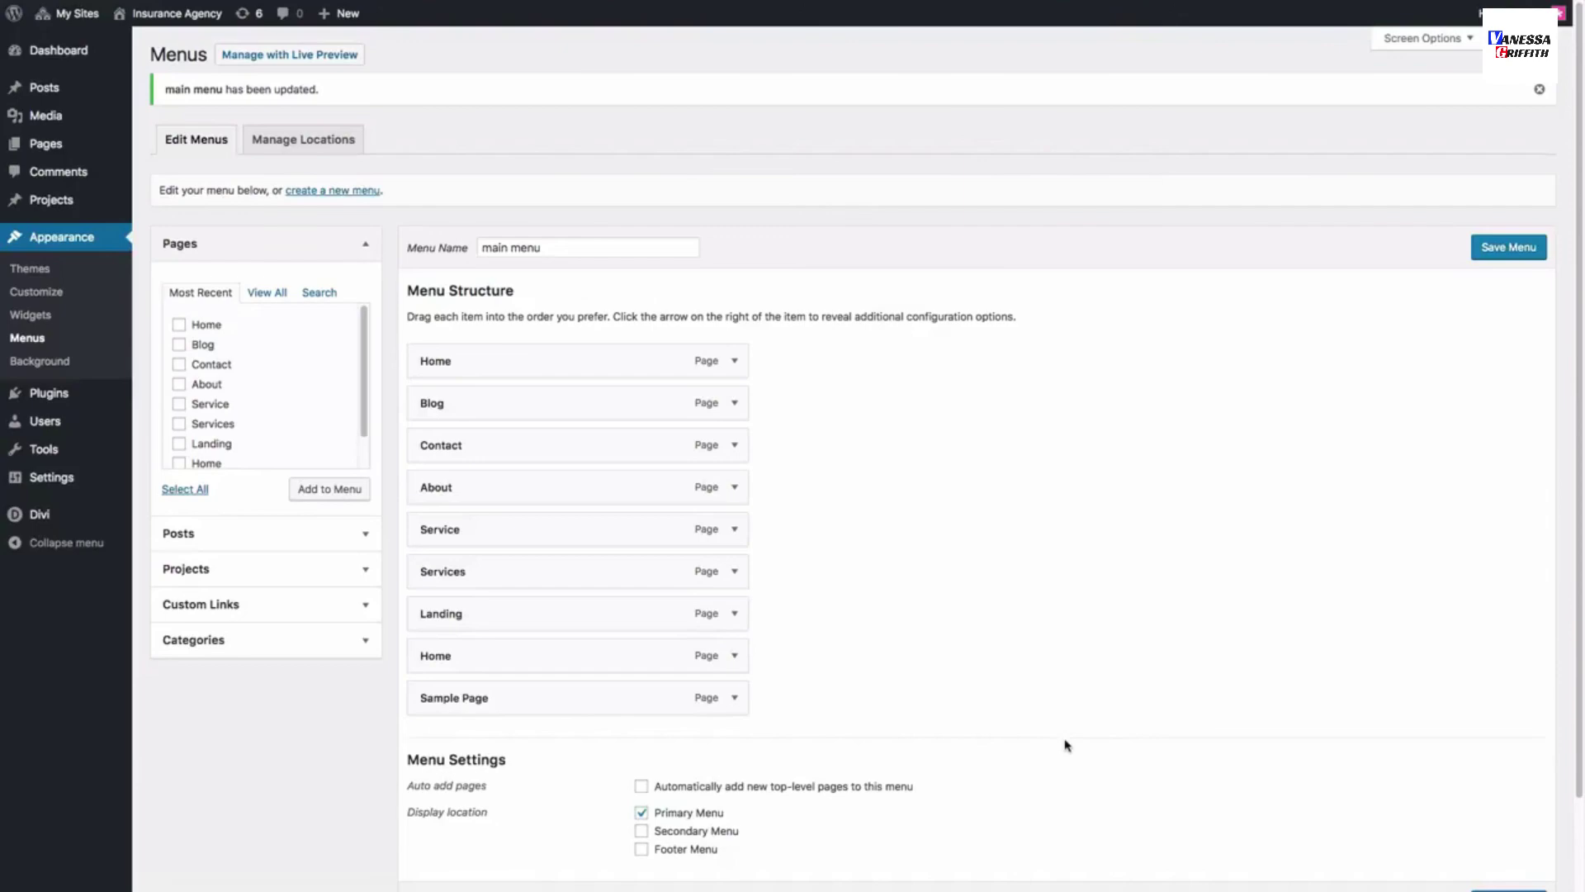
{"action": "mouse_move", "coordinate": [123, 289]}
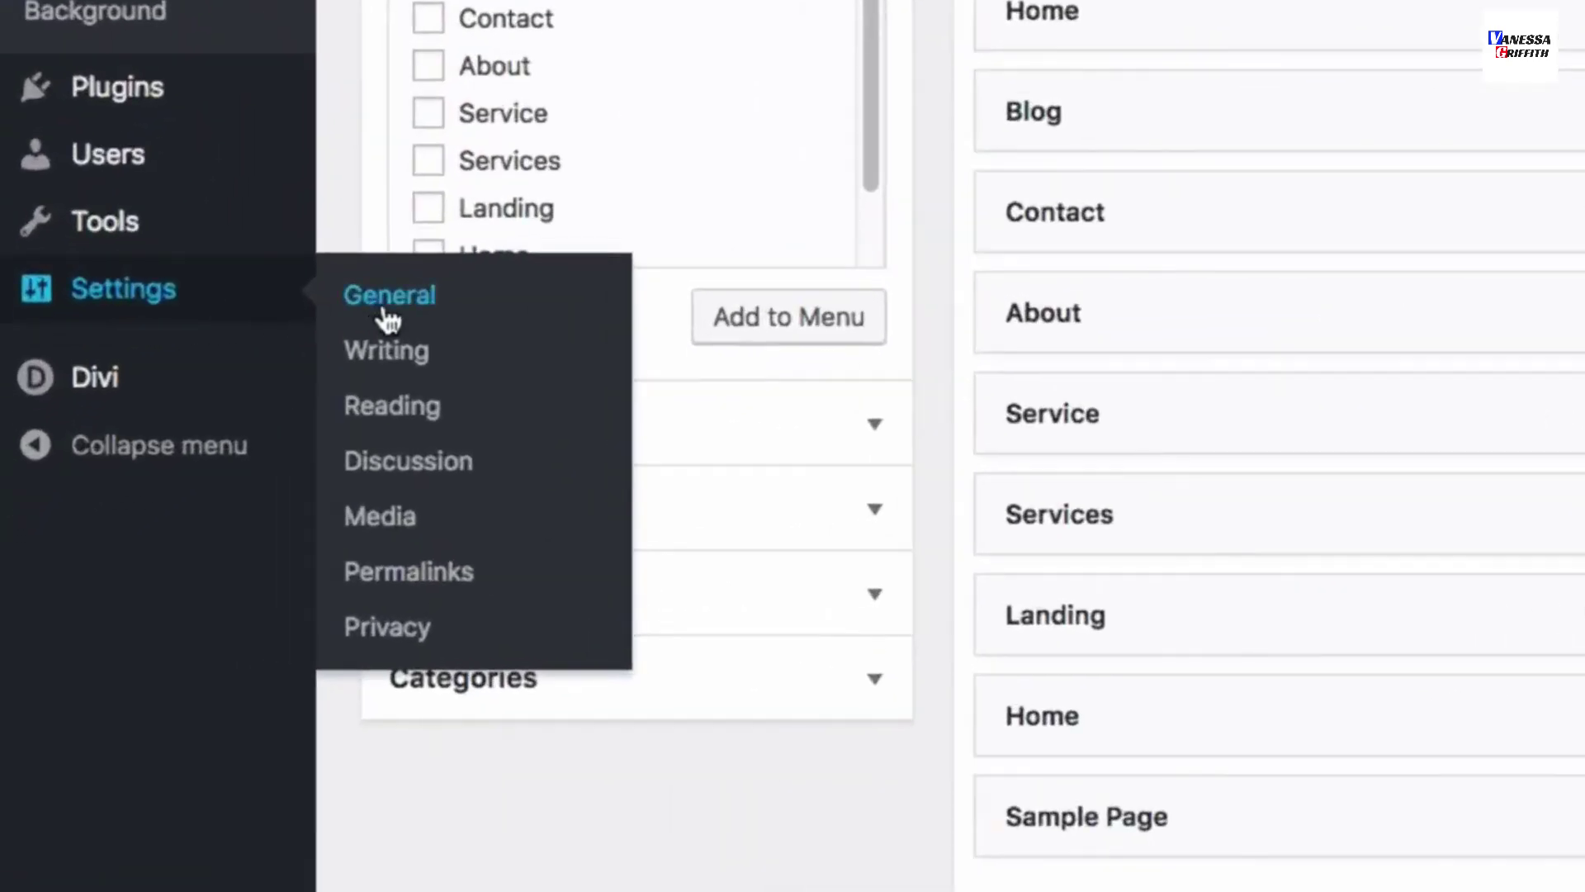
Step: In Reading Settings, set the homepage to a static page showing Home
{"action": "left_click", "coordinate": [408, 423]}
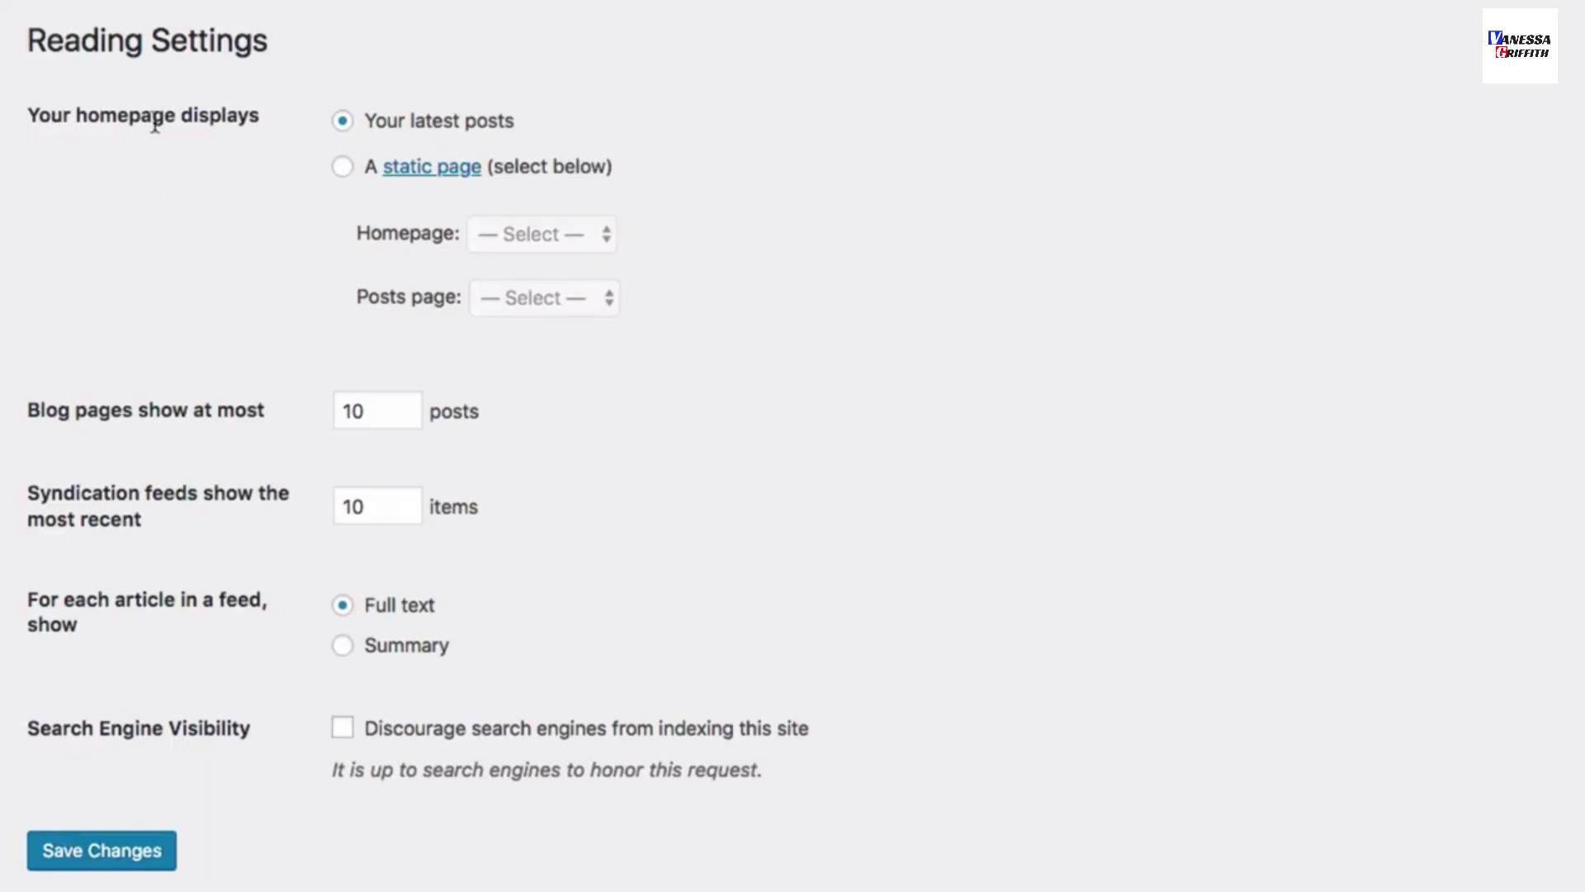
{"action": "left_click", "coordinate": [344, 168]}
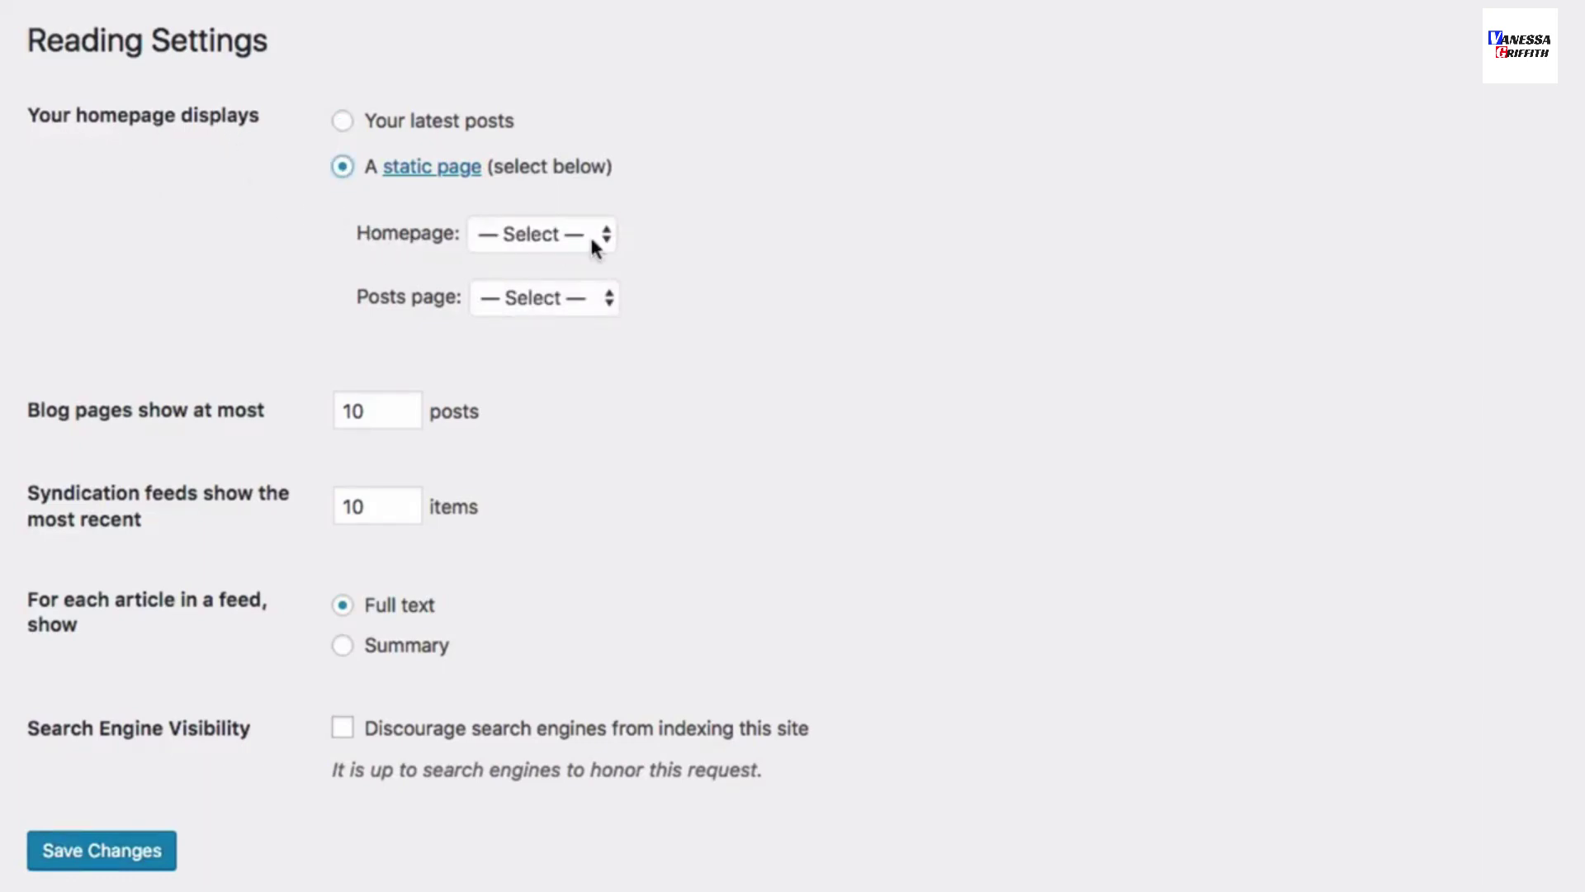
{"action": "left_click", "coordinate": [521, 233]}
{"action": "left_click", "coordinate": [532, 340]}
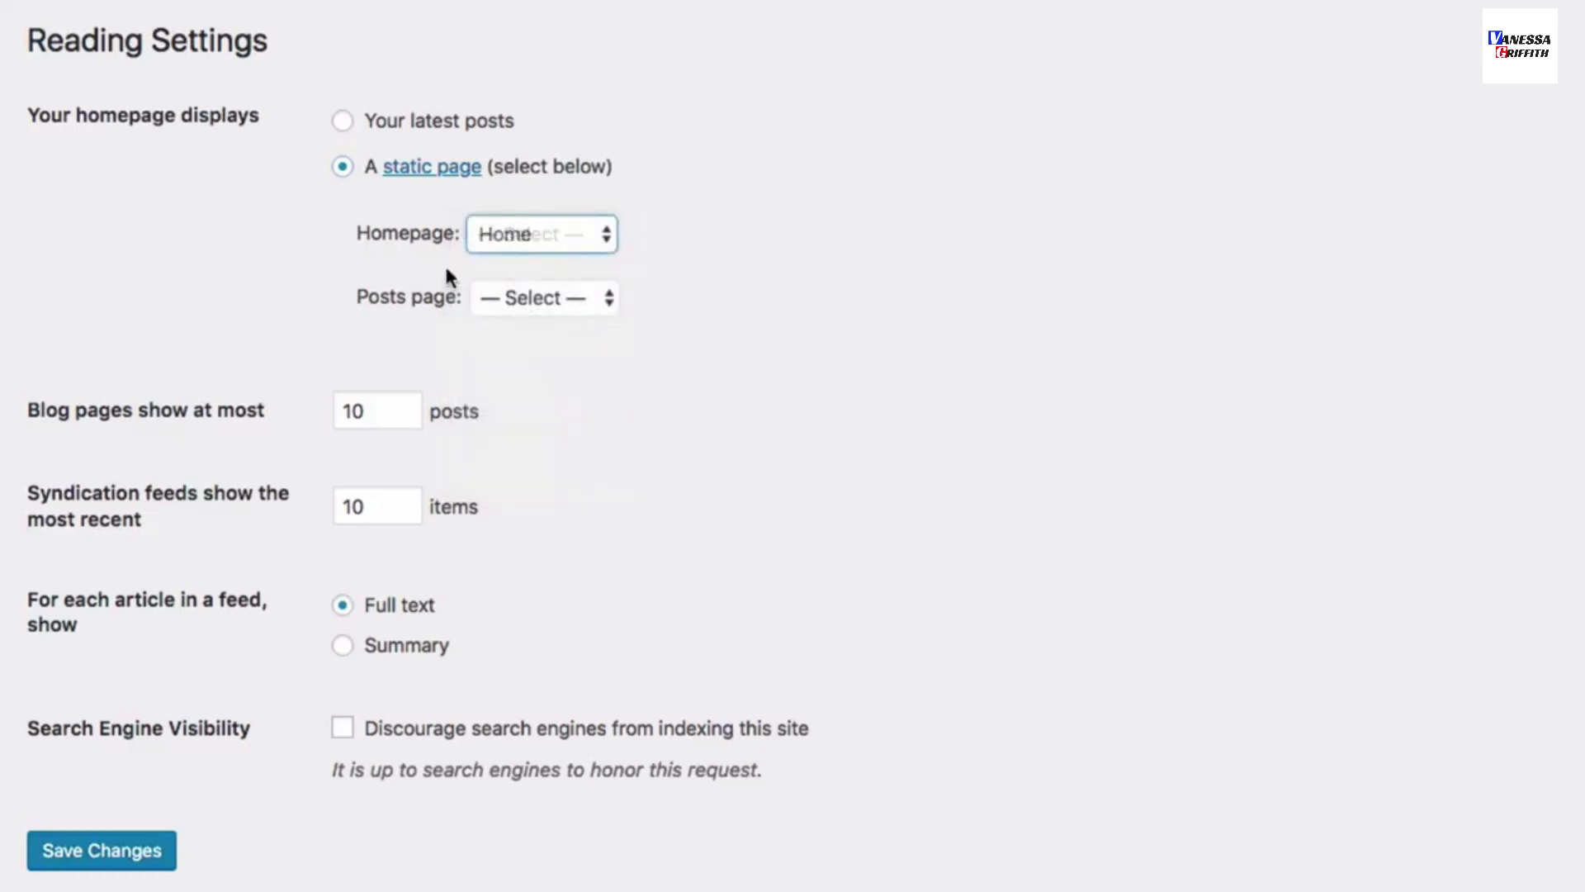